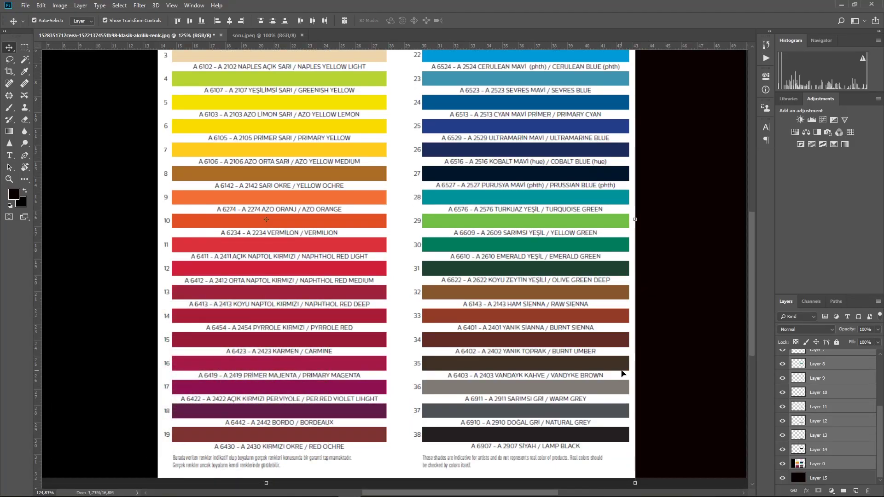
- Hide the full Standart AKRİLİK colour chart on Layer 0, leaving the separate swatch layers on the black background
scroll(623, 373, up, 2)
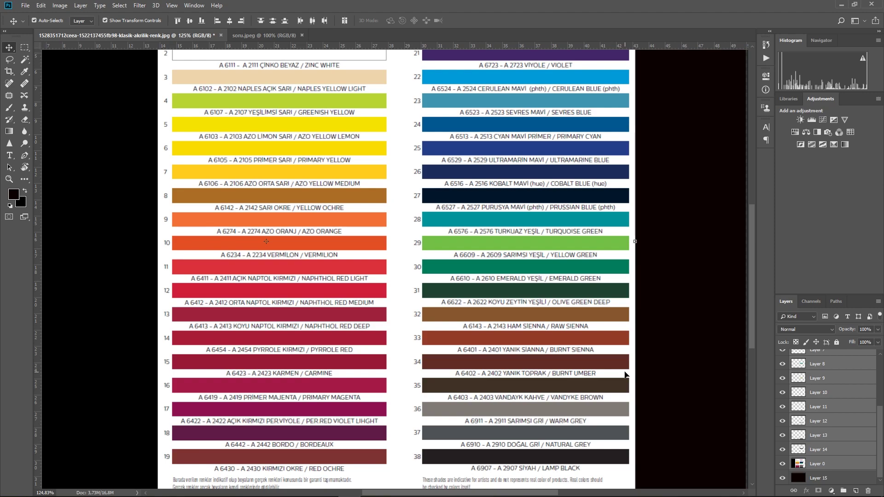
scroll(625, 375, up, 3)
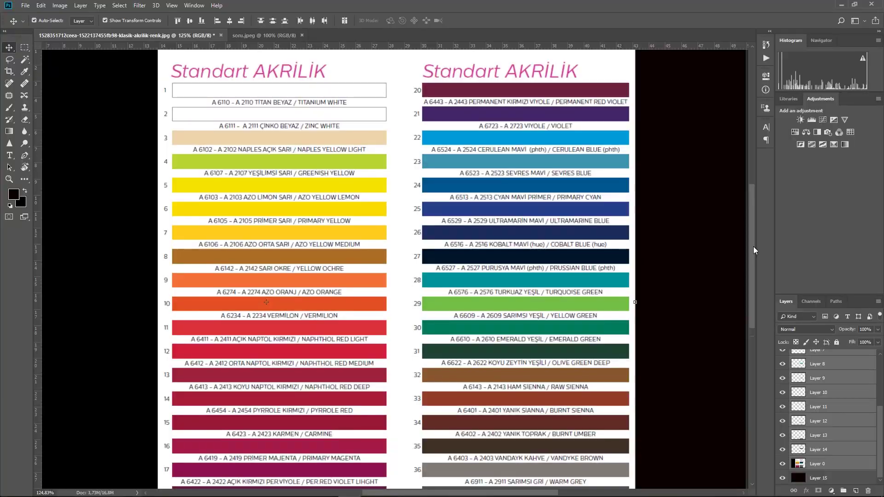
click(782, 464)
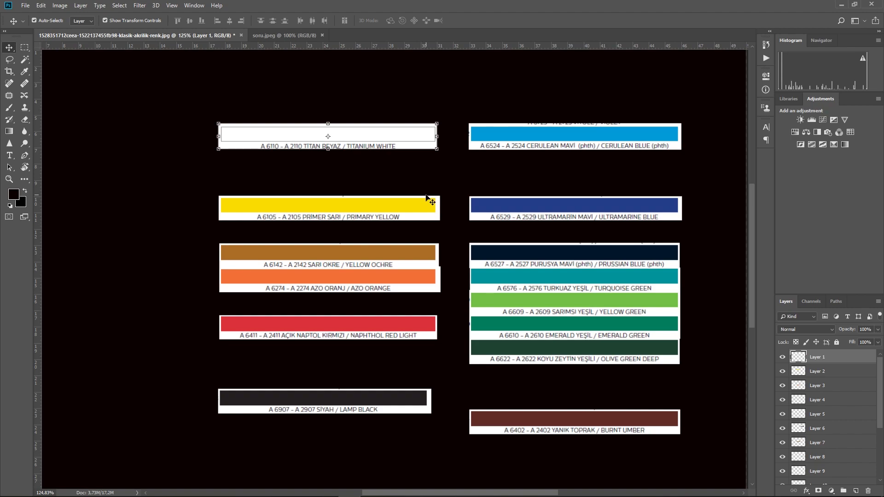
- Move the Cerulean Blue swatch aside and start a first column near the canvas's upper-left corner with Titanium White above Lamp Black
drag(572, 138, 622, 150)
drag(366, 143, 215, 101)
drag(363, 400, 215, 130)
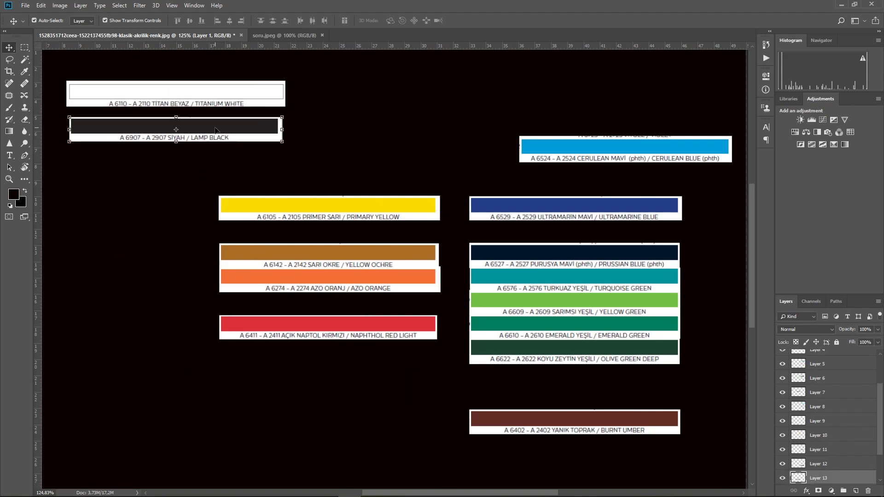
- Stack Primary Yellow, Naphthol Red Light and Ultramarine Blue below Lamp Black, moving Yellow Ochre and Azo Orange out of the way
drag(342, 212, 191, 180)
drag(332, 326, 195, 215)
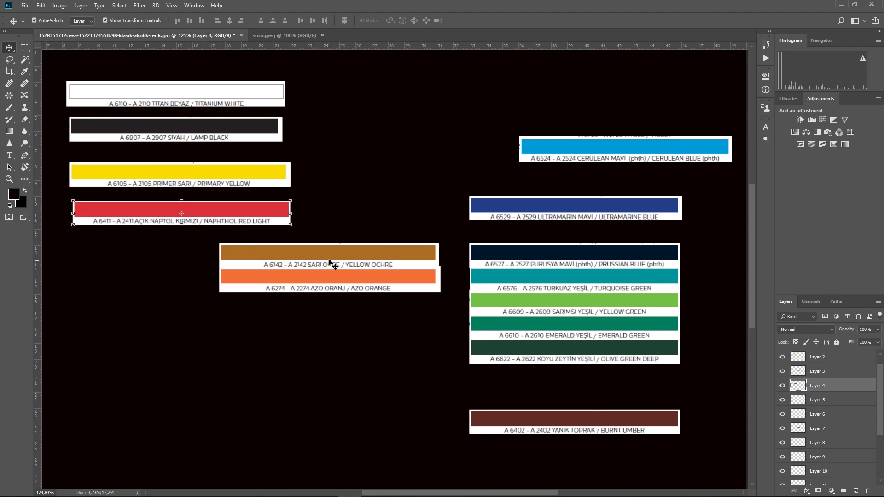
drag(359, 258, 369, 411)
drag(371, 279, 346, 339)
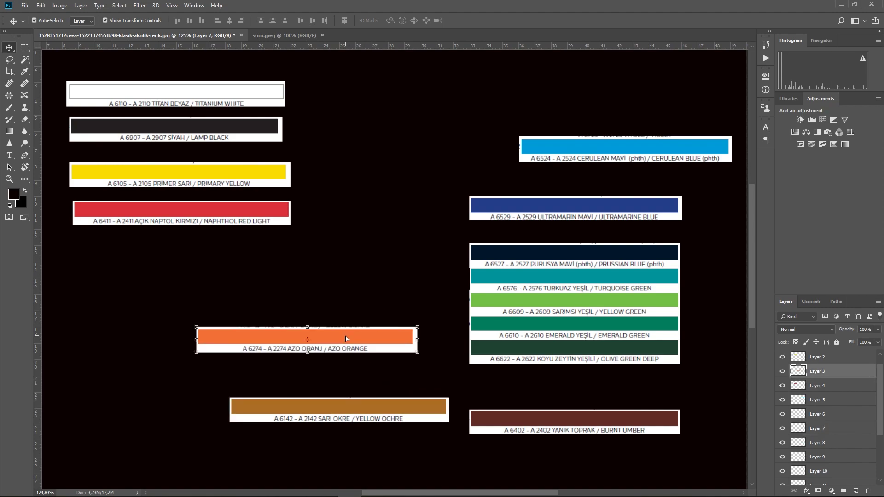
drag(585, 210, 192, 258)
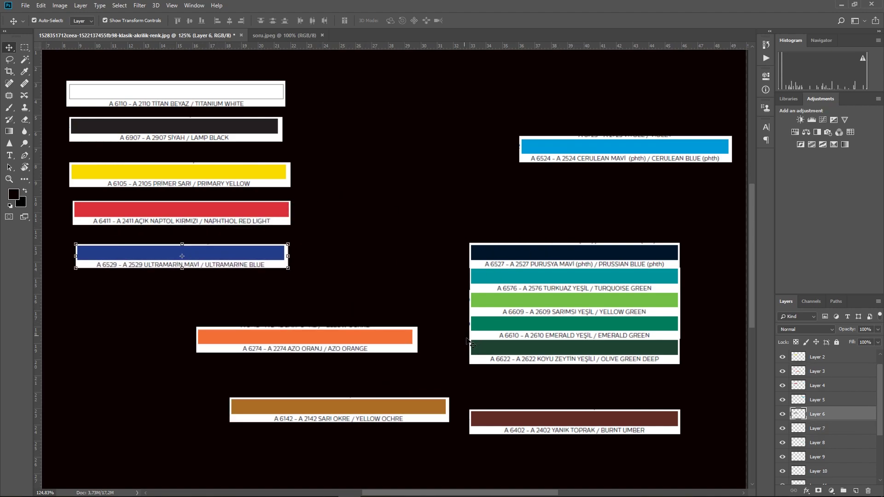
- Place Olive Green Deep and Yellow Green below Ultramarine Blue in the first column, moving Azo Orange out of the way
click(585, 354)
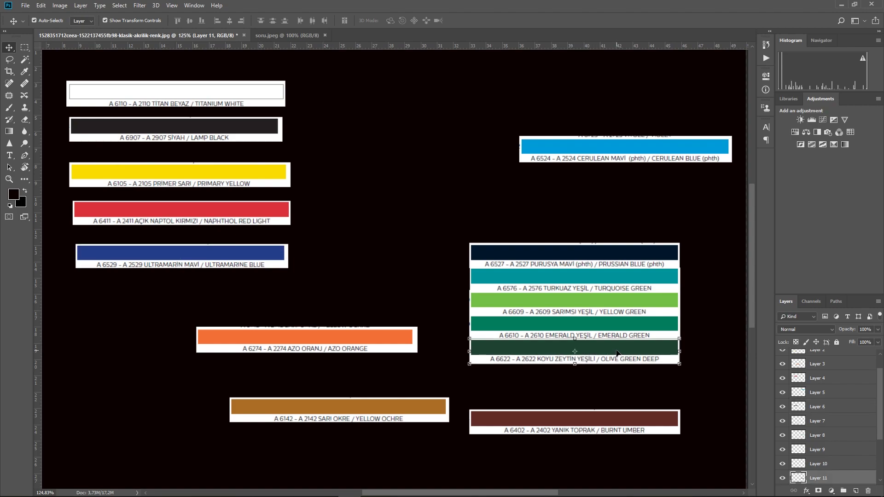
drag(601, 353, 211, 299)
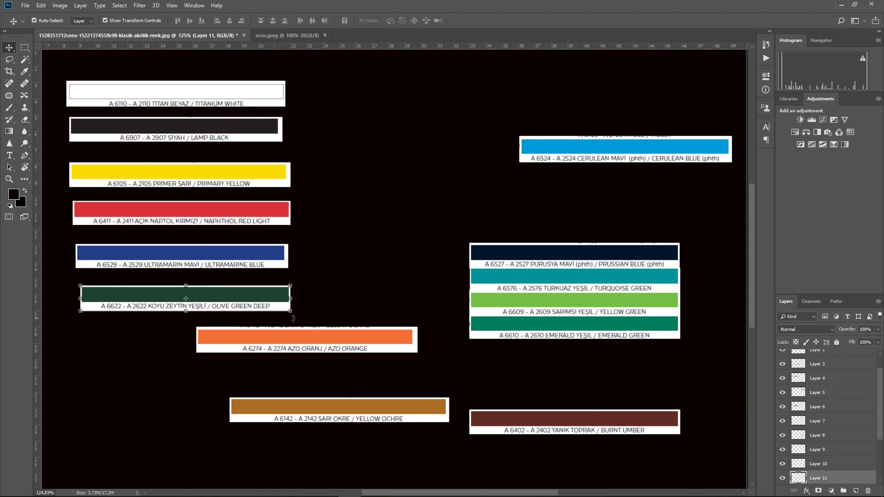
drag(341, 340, 579, 381)
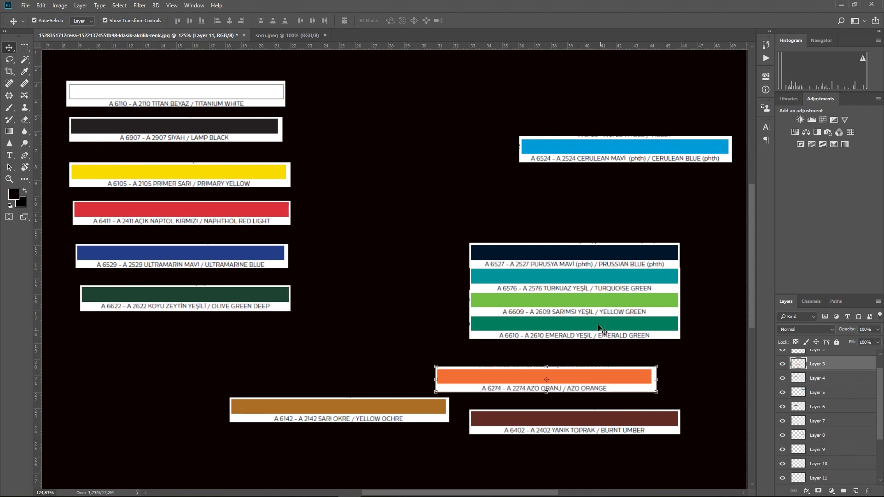
drag(597, 306, 212, 342)
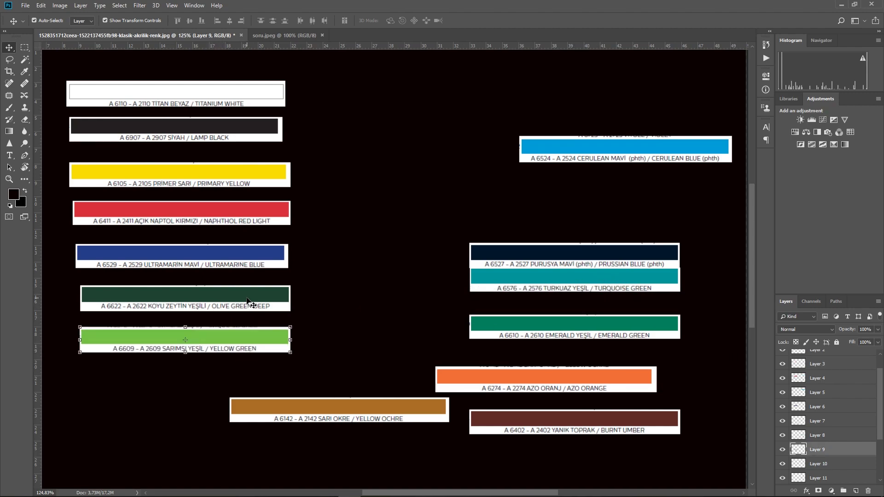
- Start a second column with Yellow Green above Azo Orange, and put Yellow Ochre below Olive Green Deep in the first column
click(247, 303)
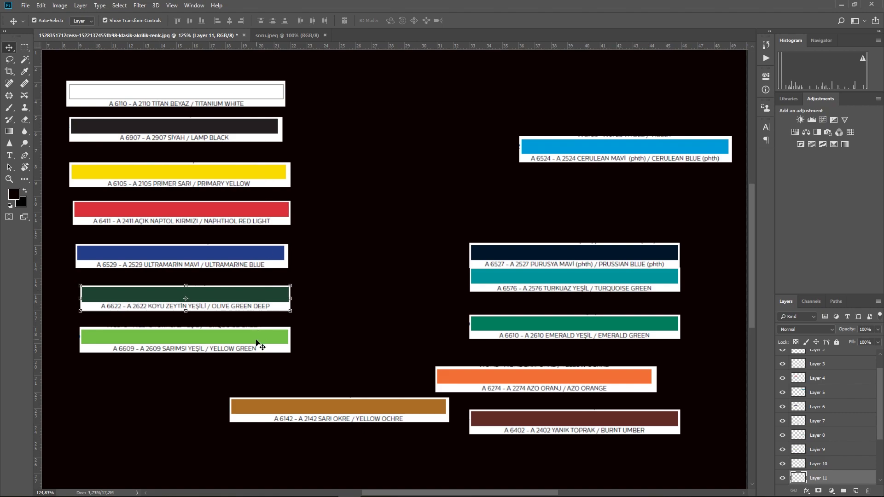
drag(250, 341, 468, 107)
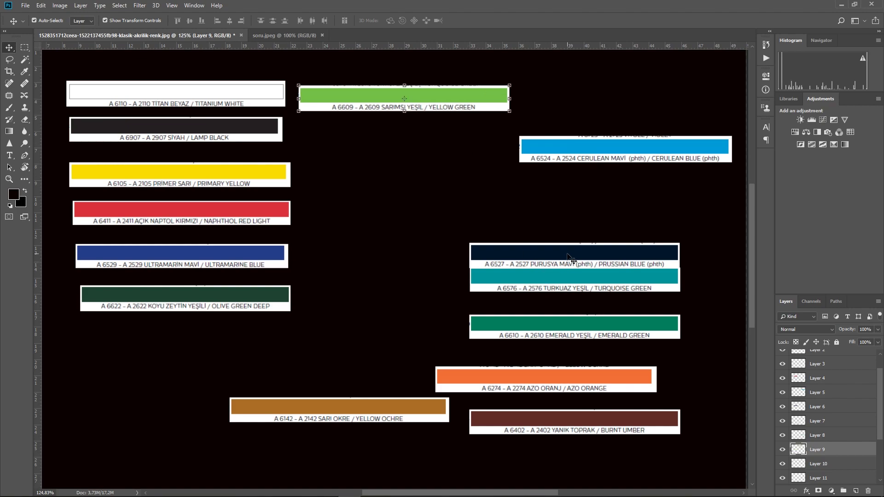
drag(367, 409, 211, 338)
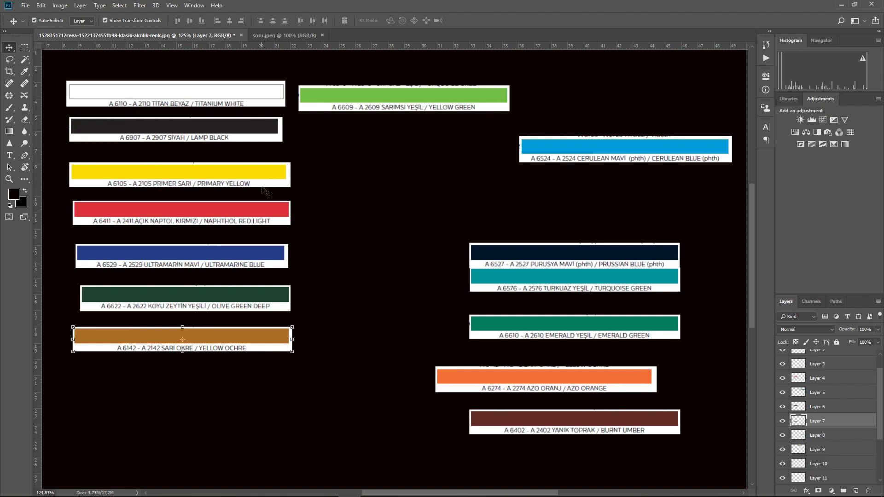
drag(569, 385, 424, 136)
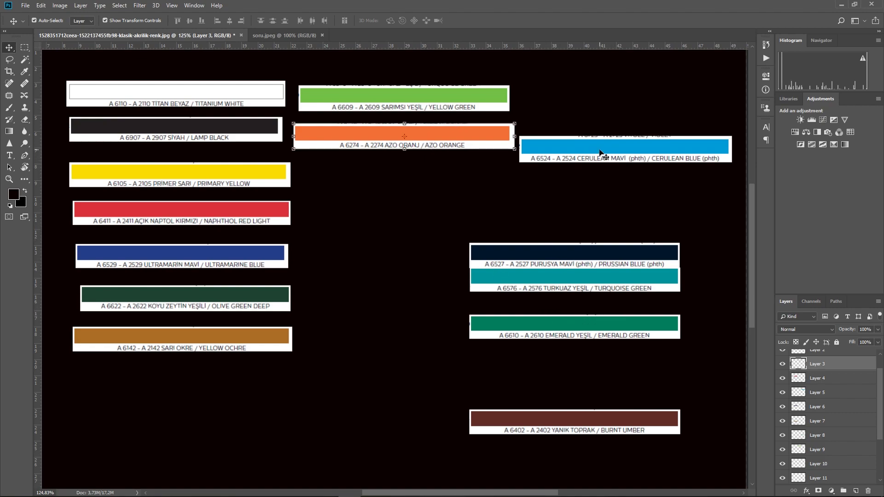
- Place the Cerulean Blue swatch below Azo Orange in the second column
drag(601, 153, 344, 397)
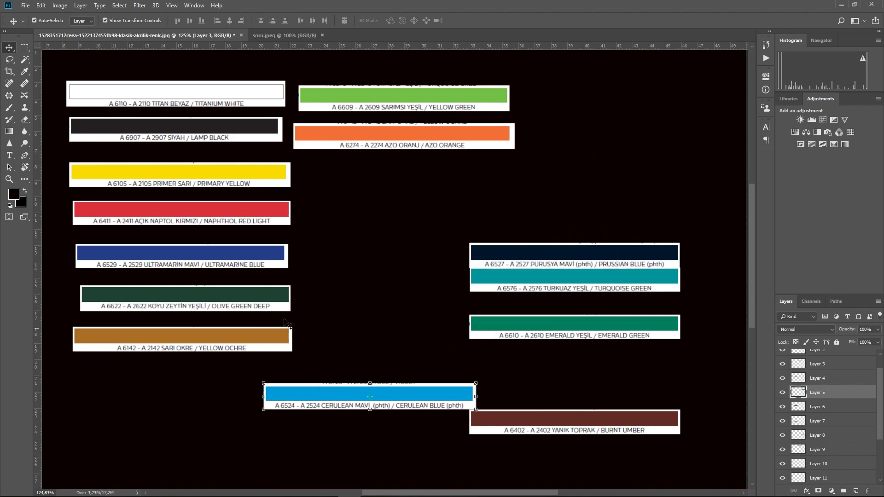
click(261, 260)
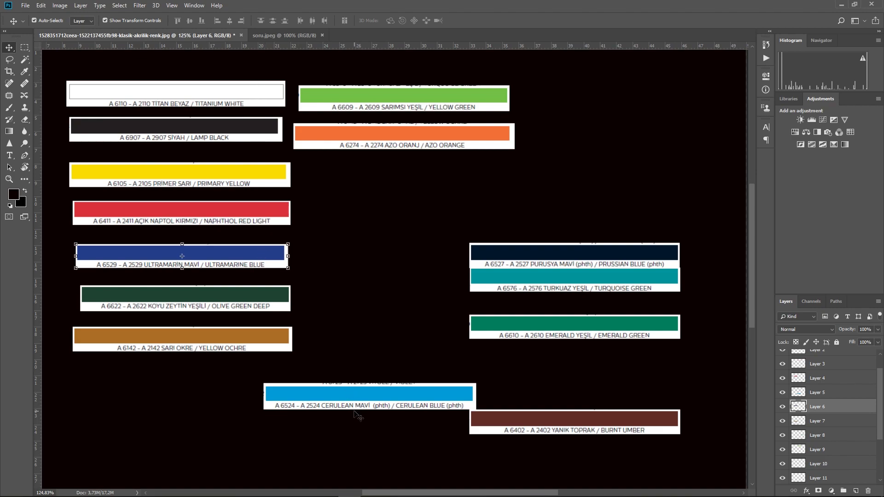
drag(374, 395, 413, 173)
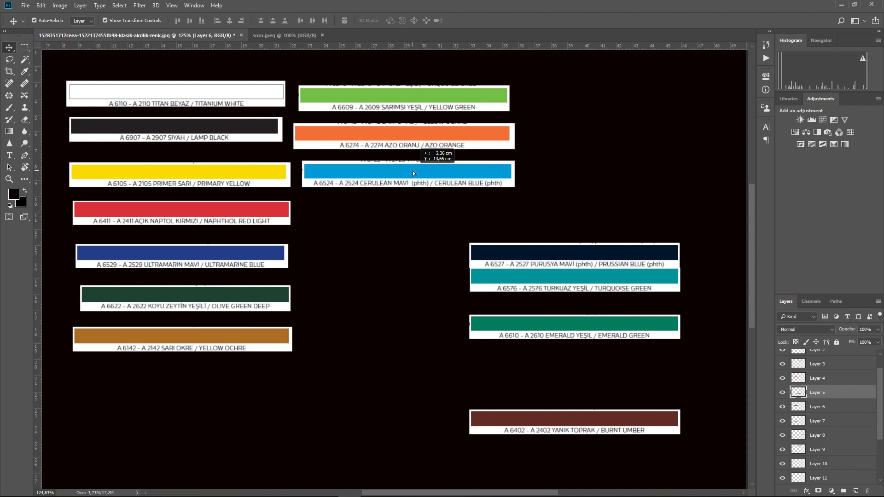
drag(413, 173, 413, 173)
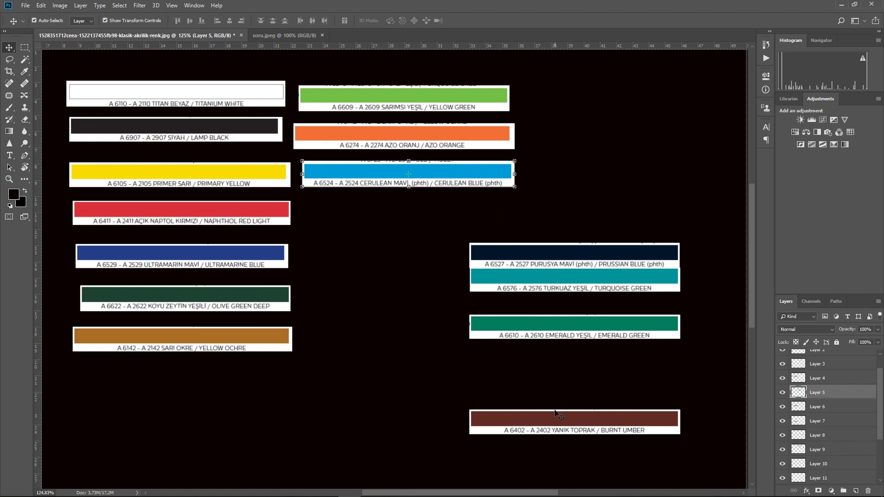
- Place Burnt Umber below Yellow Ochre in the first column and Turquoise Green below Cerulean Blue in the second
drag(587, 425, 199, 381)
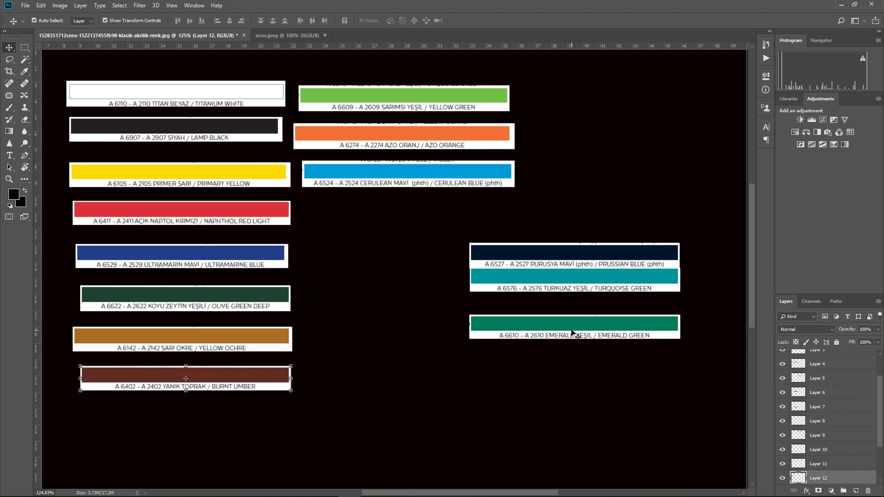
drag(572, 333, 539, 327)
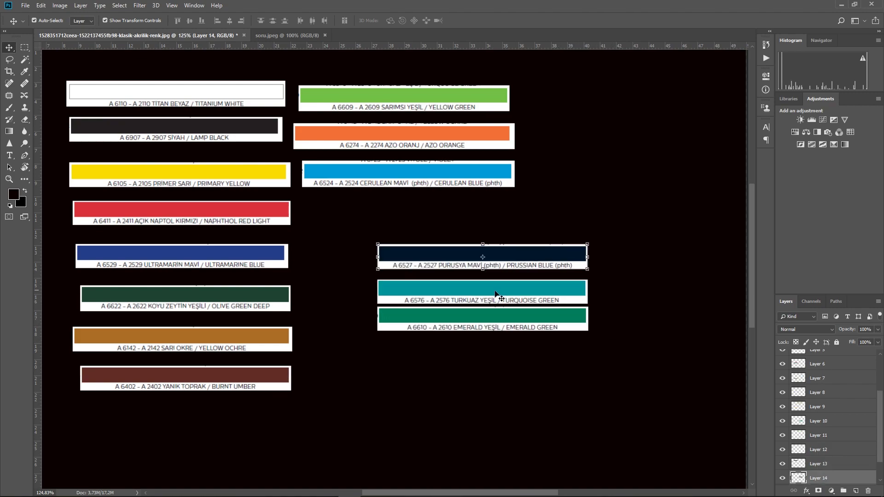
drag(495, 294, 425, 216)
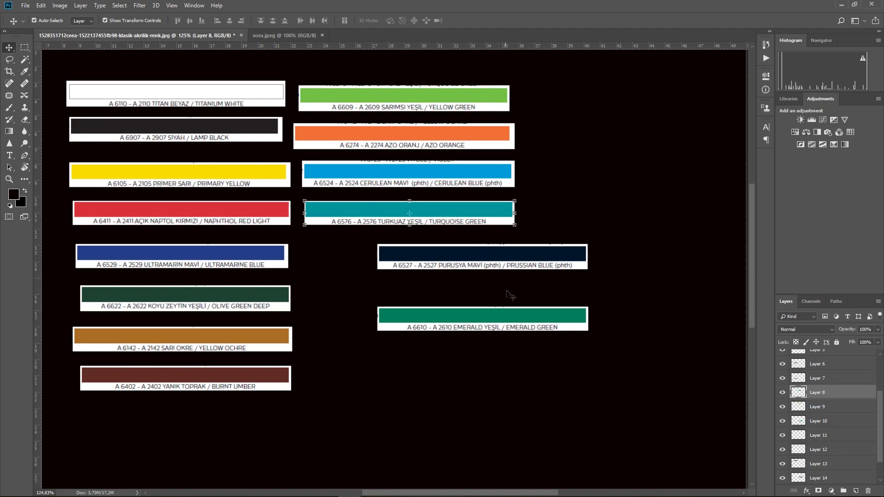
- Complete the second column by placing Prussian Blue below Turquoise Green and Emerald Green below Prussian Blue
drag(500, 256, 496, 281)
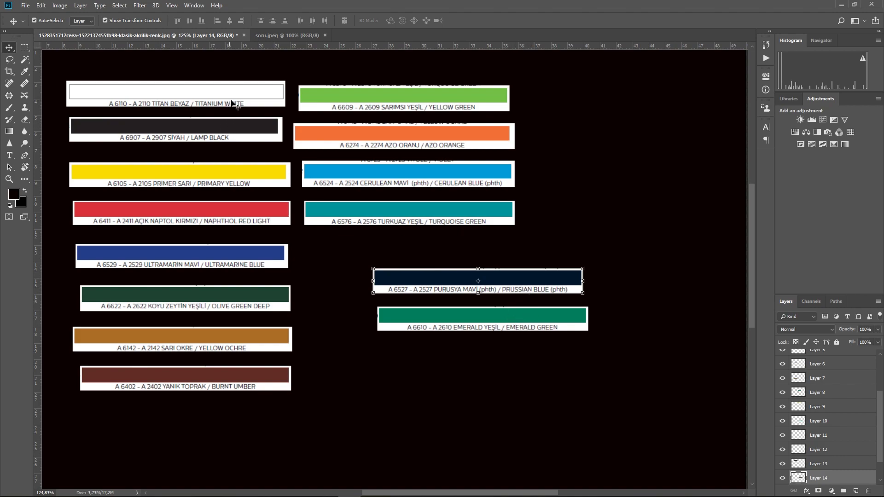
click(458, 213)
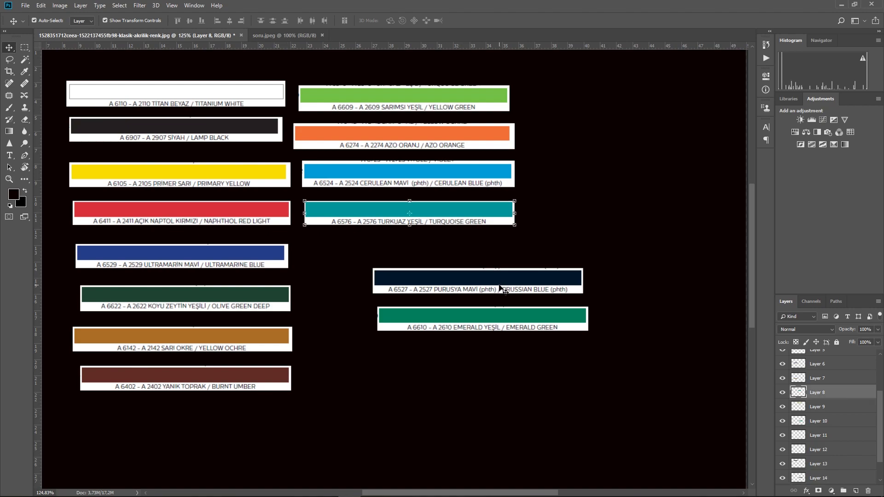
drag(497, 284, 429, 253)
drag(508, 321, 438, 297)
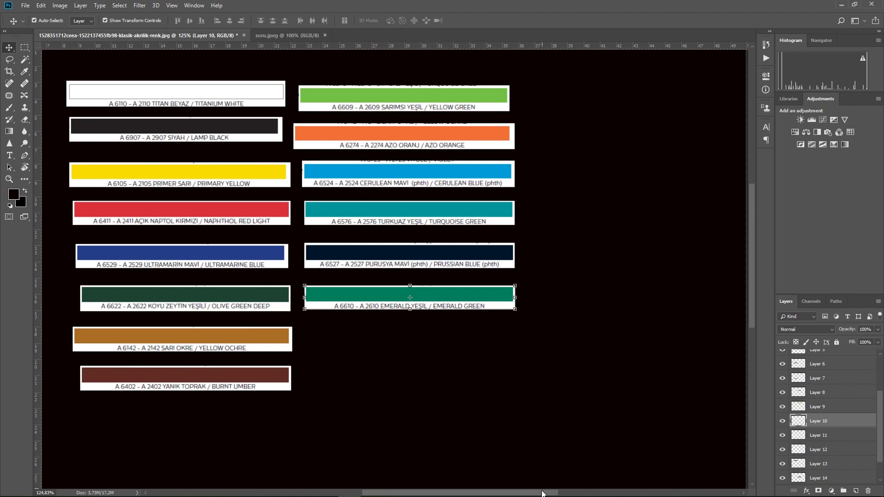
drag(533, 494, 502, 493)
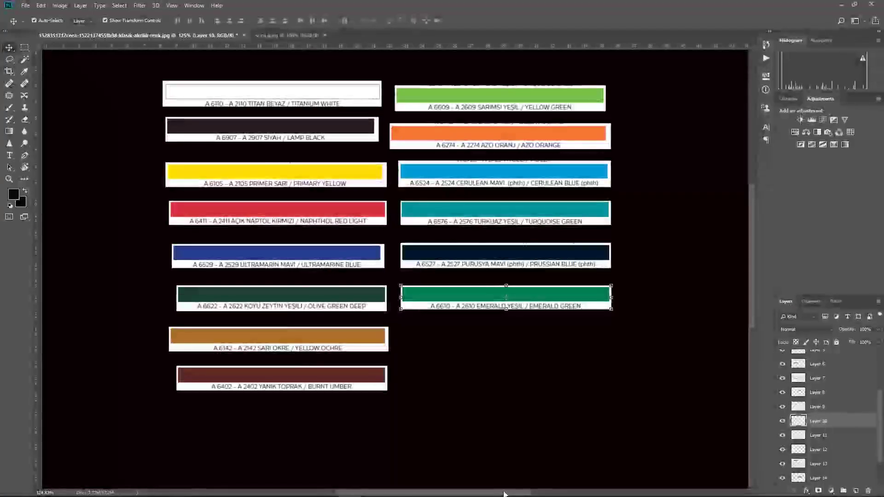